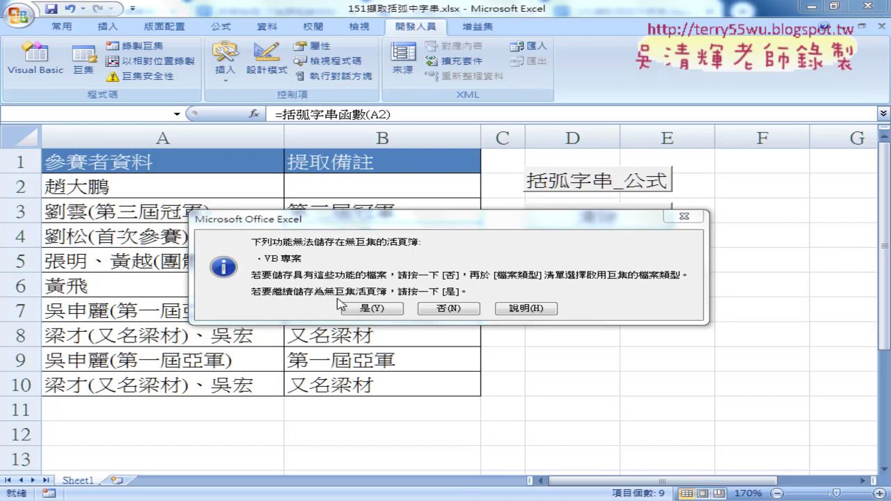
# Step: Annotate the screen with '2007', arrows and an 'xls'/'xlsx' pen note
pyautogui.moveTo(341, 139)
pyautogui.mouseDown()
pyautogui.moveTo(384, 169)
pyautogui.moveTo(413, 167)
pyautogui.moveTo(453, 137)
pyautogui.moveTo(446, 177)
pyautogui.moveTo(539, 160)
pyautogui.moveTo(516, 176)
pyautogui.mouseUp()
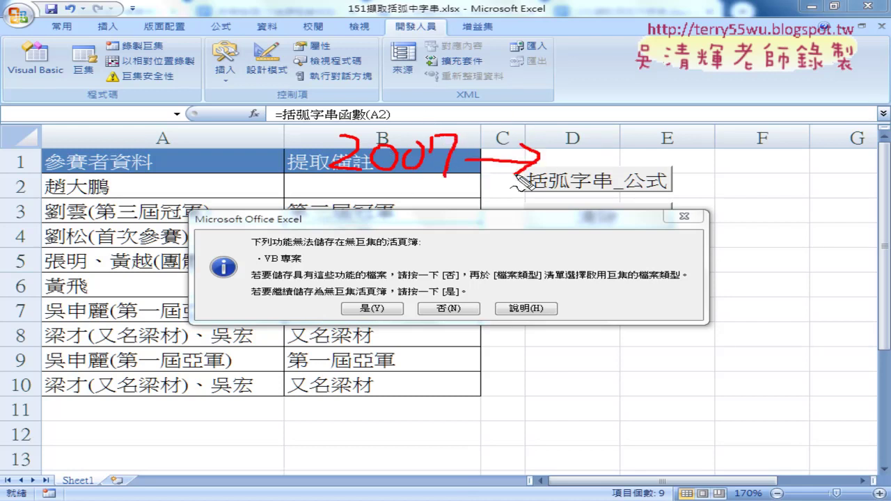
pyautogui.moveTo(292, 155)
pyautogui.mouseDown()
pyautogui.moveTo(220, 159)
pyautogui.moveTo(245, 169)
pyautogui.mouseUp()
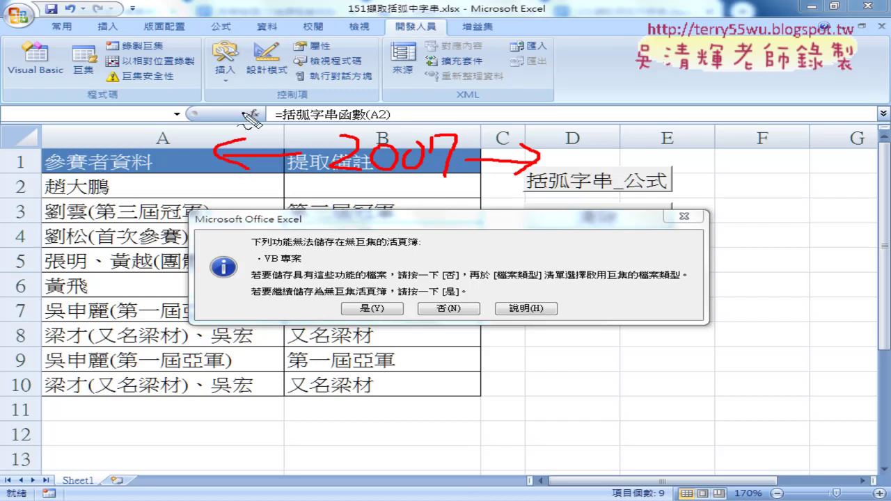
pyautogui.moveTo(240, 84)
pyautogui.mouseDown()
pyautogui.moveTo(207, 101)
pyautogui.moveTo(238, 102)
pyautogui.mouseUp()
pyautogui.moveTo(240, 68)
pyautogui.mouseDown()
pyautogui.moveTo(237, 103)
pyautogui.moveTo(261, 112)
pyautogui.moveTo(326, 105)
pyautogui.mouseUp()
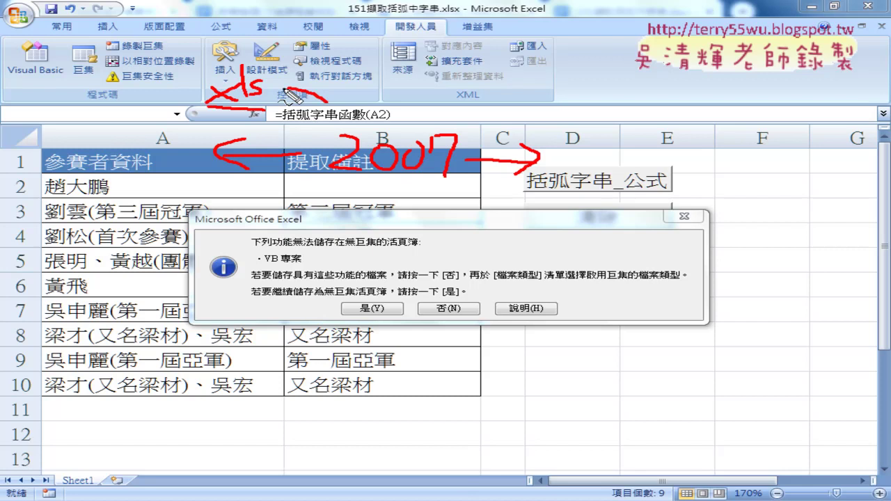
pyautogui.moveTo(299, 78); pyautogui.dragTo(275, 103)
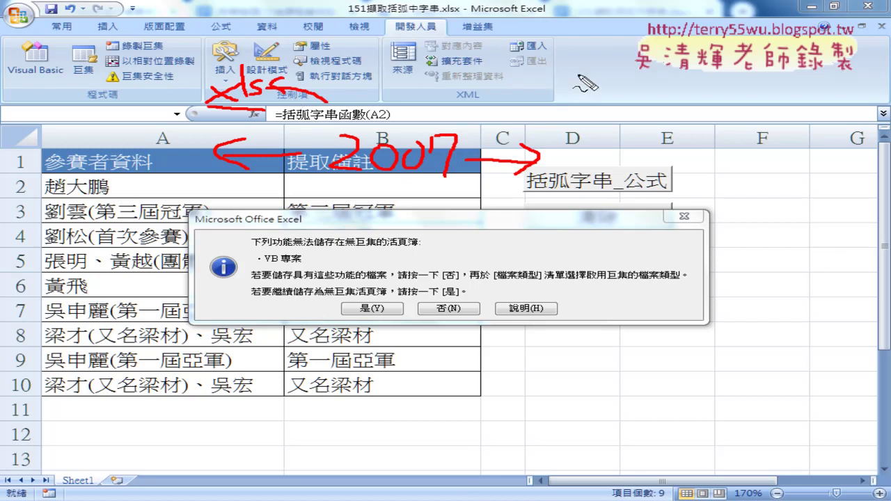
# Step: Write and underline 'xlsx' and 'xlsm' pen notes, then erase all the annotations
pyautogui.moveTo(576, 78); pyautogui.dragTo(604, 93)
pyautogui.moveTo(599, 78); pyautogui.dragTo(585, 93)
pyautogui.moveTo(618, 50)
pyautogui.mouseDown()
pyautogui.moveTo(618, 94)
pyautogui.moveTo(669, 96)
pyautogui.mouseUp()
pyautogui.moveTo(668, 82); pyautogui.dragTo(652, 97)
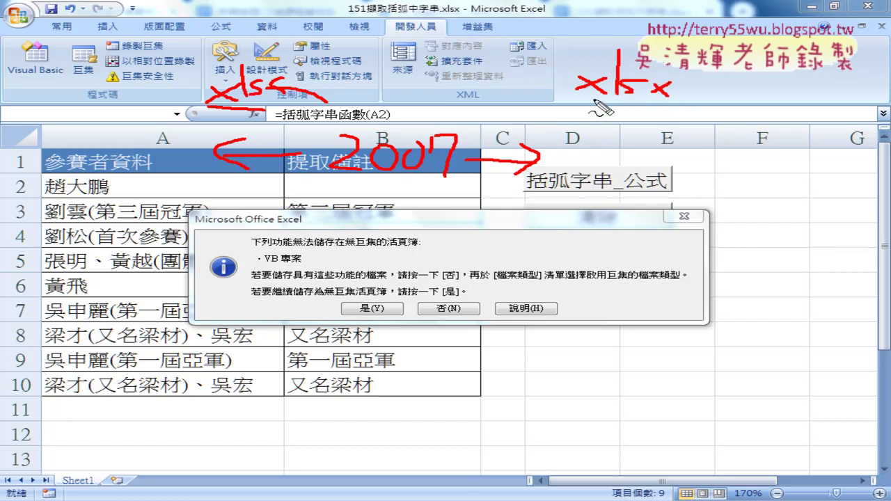
pyautogui.moveTo(593, 99); pyautogui.dragTo(664, 98)
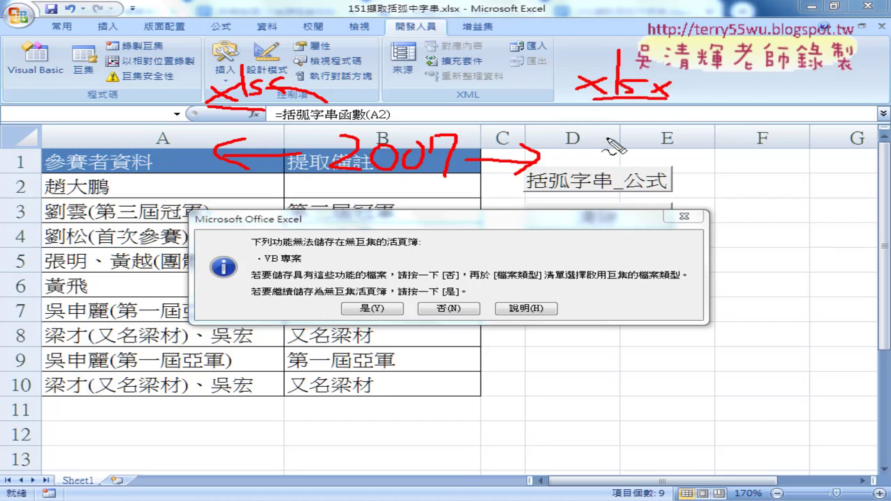
pyautogui.moveTo(589, 132); pyautogui.dragTo(613, 149)
pyautogui.moveTo(613, 133); pyautogui.dragTo(589, 149)
pyautogui.moveTo(626, 112)
pyautogui.mouseDown()
pyautogui.moveTo(624, 149)
pyautogui.moveTo(667, 138)
pyautogui.moveTo(680, 146)
pyautogui.mouseUp()
pyautogui.moveTo(554, 137)
pyautogui.mouseDown()
pyautogui.moveTo(675, 160)
pyautogui.moveTo(680, 146)
pyautogui.moveTo(684, 154)
pyautogui.mouseUp()
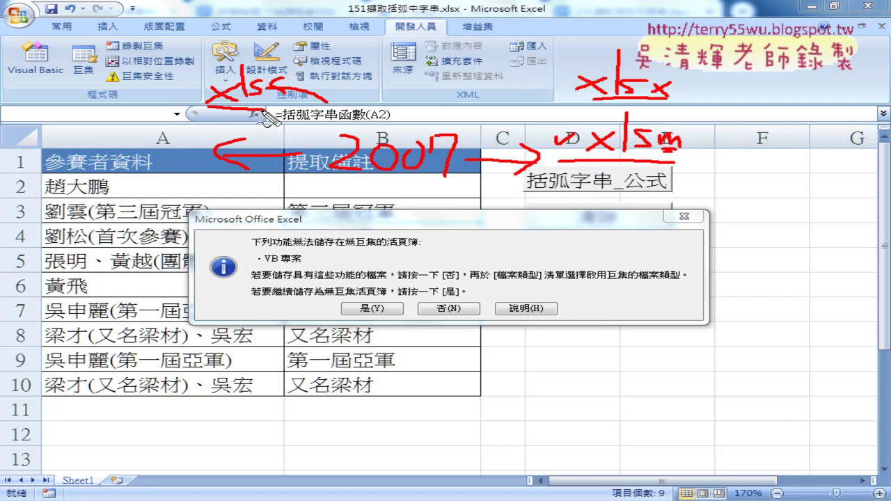
pyautogui.press('Escape')
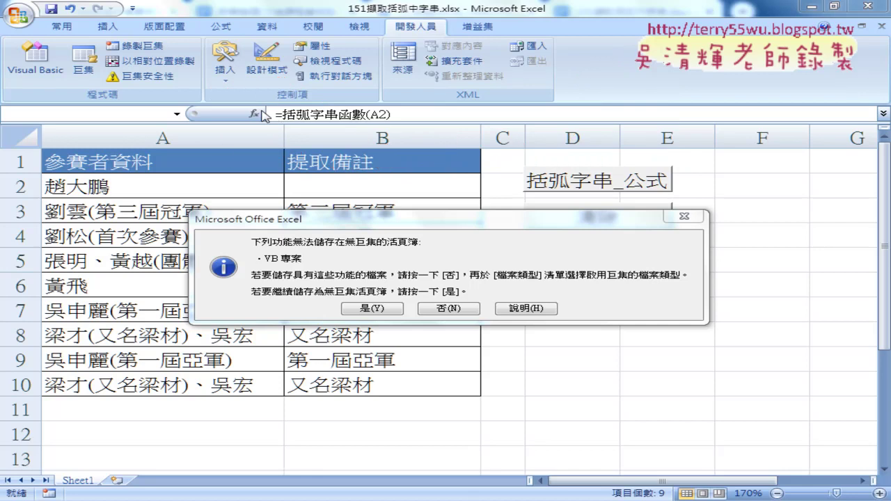
# Step: Decline saving without macros and save as Excel Macro-Enabled Workbook 151擷取括弧中字串.xlsm
pyautogui.click(439, 309)
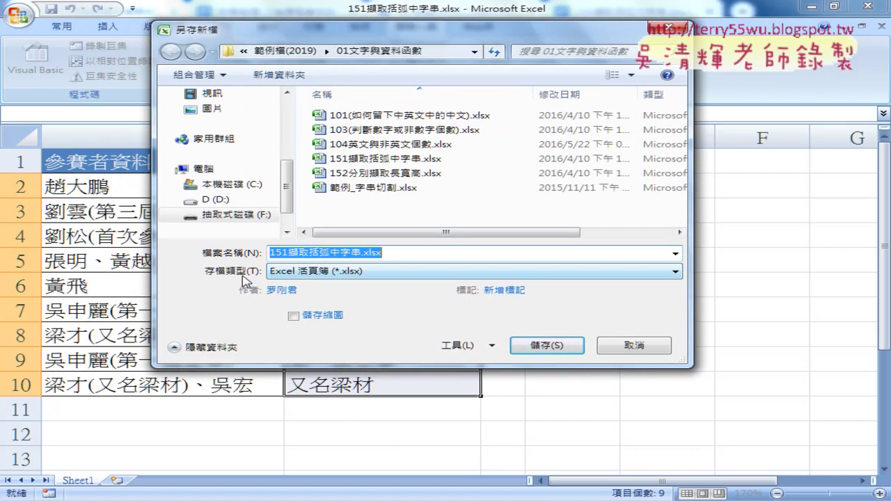
pyautogui.click(345, 272)
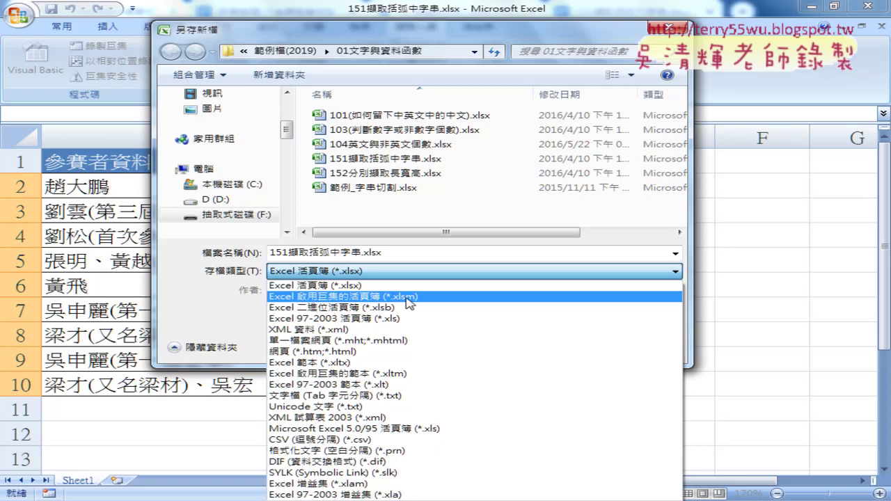
pyautogui.click(409, 298)
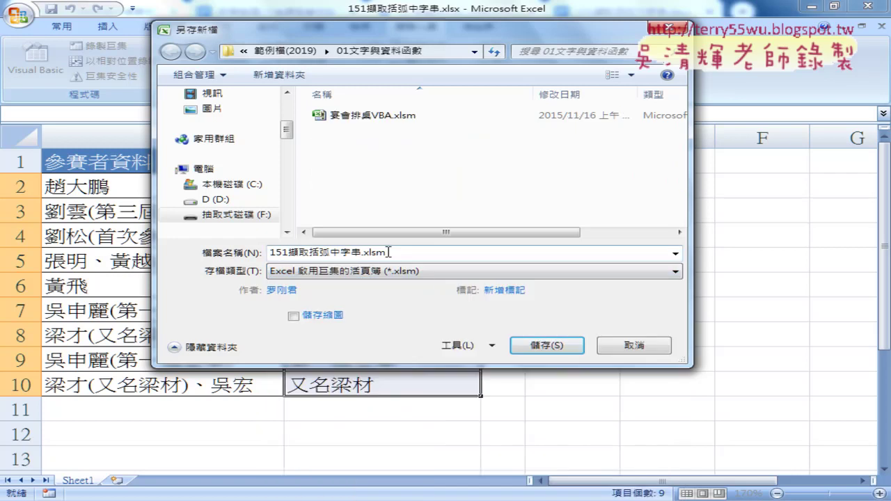
pyautogui.click(556, 344)
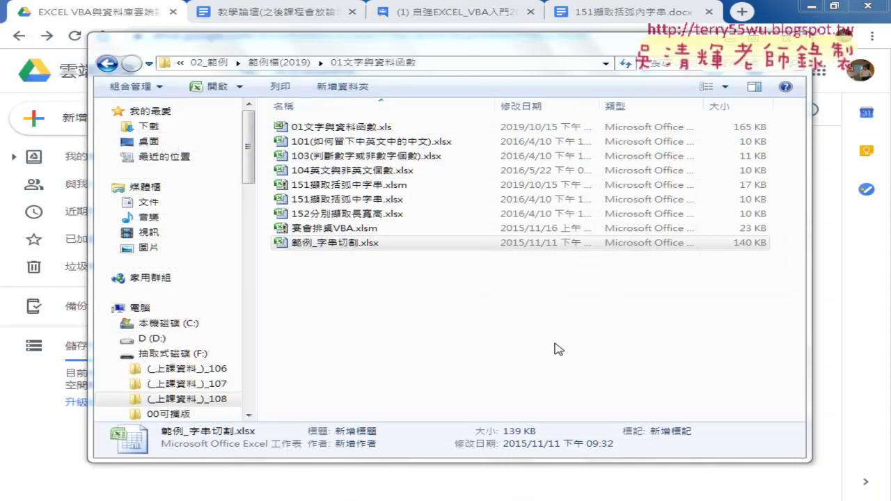
# Step: Compare the details of the .xlsx and .xlsm versions of workbook 151
pyautogui.click(398, 200)
pyautogui.click(394, 187)
pyautogui.click(395, 199)
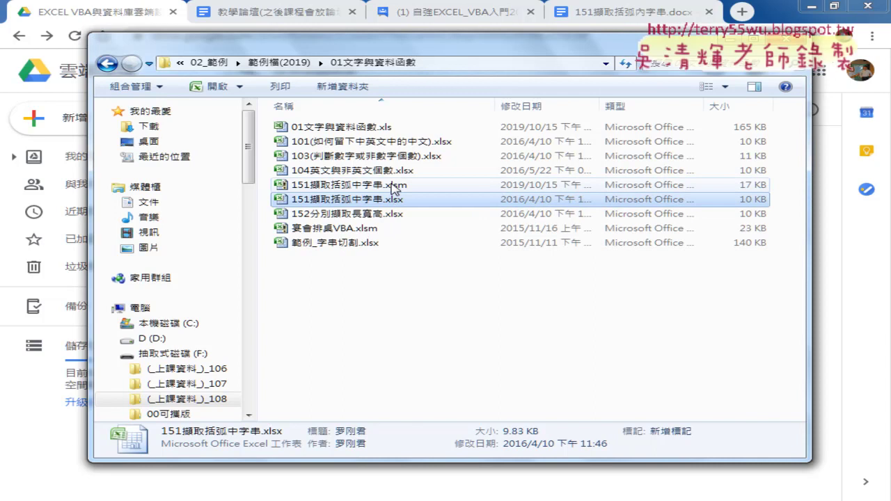
pyautogui.click(394, 186)
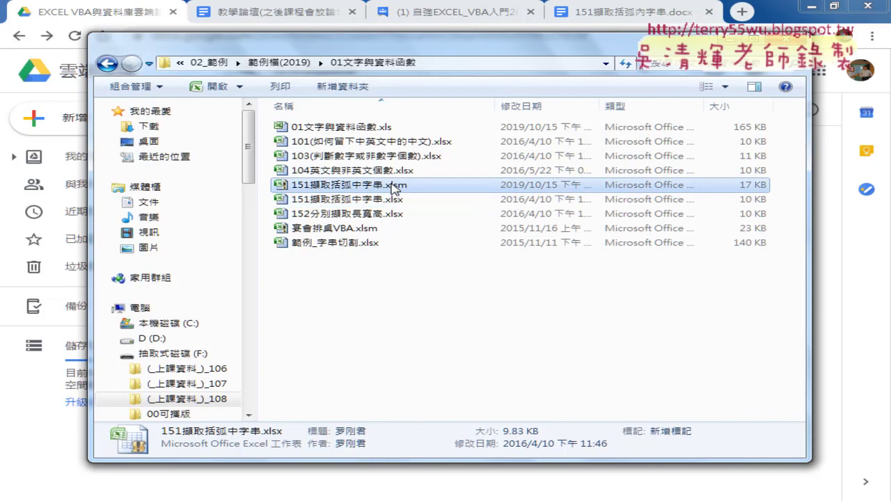
pyautogui.click(412, 202)
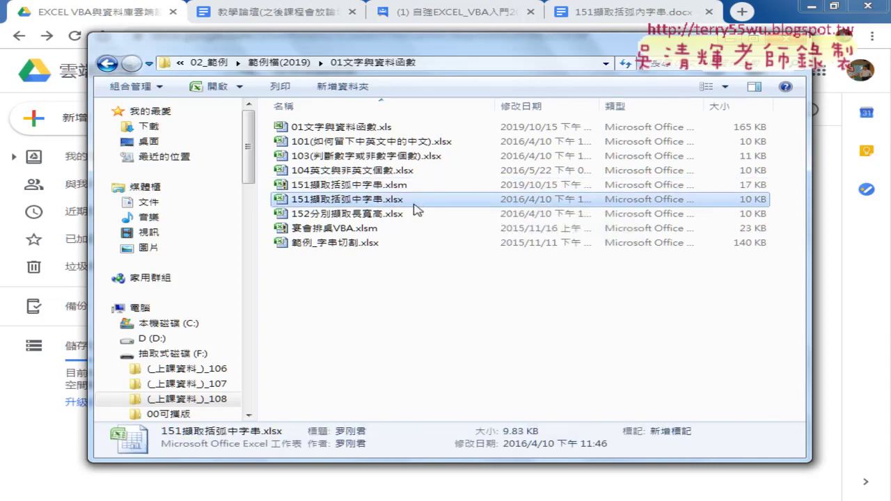
pyautogui.click(397, 186)
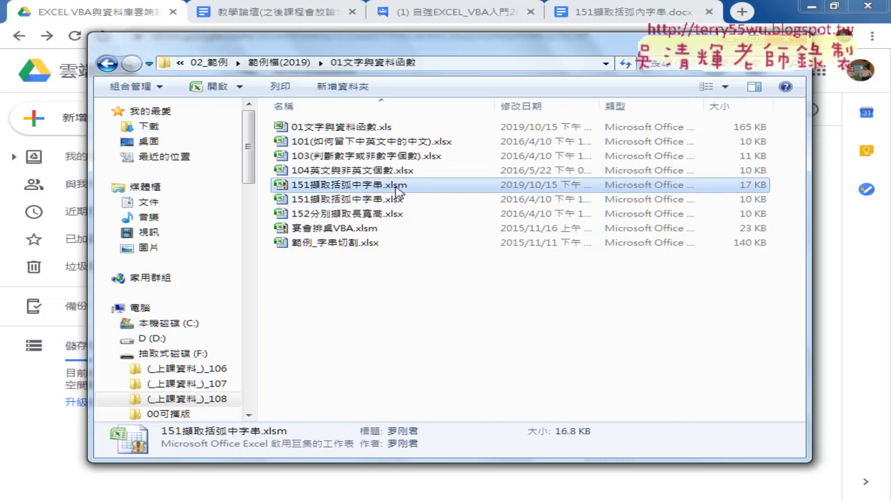
# Step: Switch the folder to Large Icons view and open 152分別擷取長寬高.xlsx
pyautogui.click(724, 86)
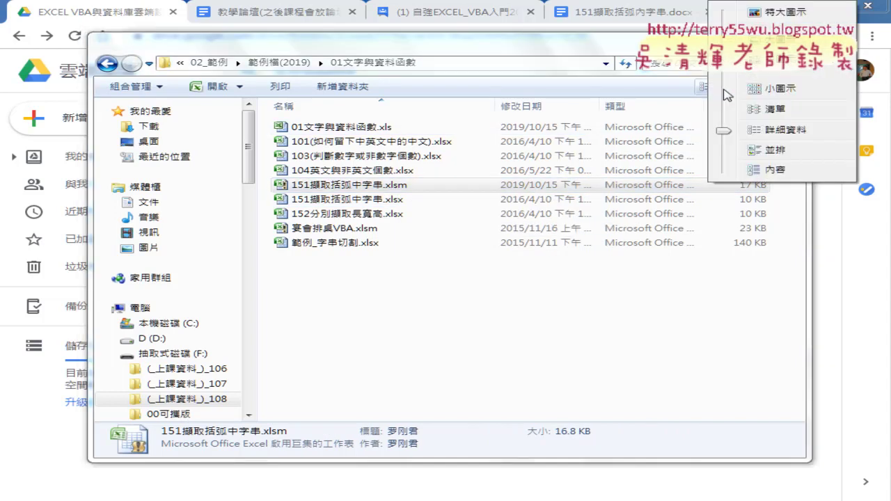
pyautogui.click(781, 40)
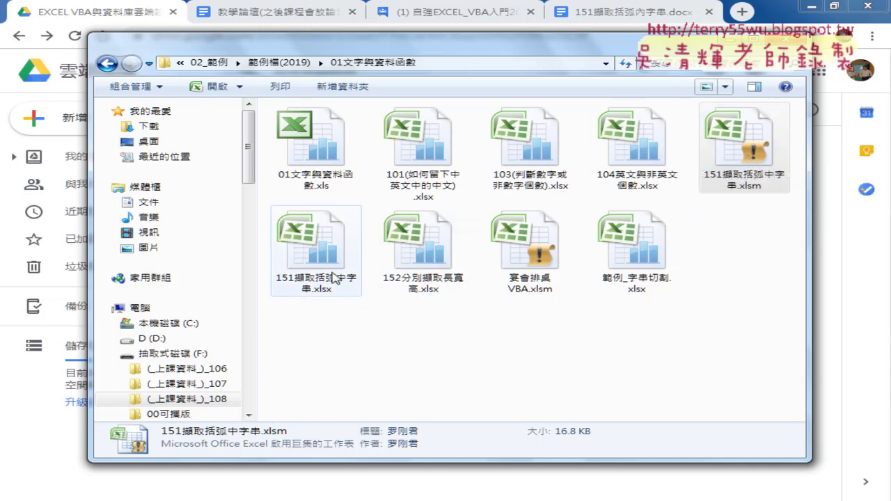
pyautogui.moveTo(316, 251)
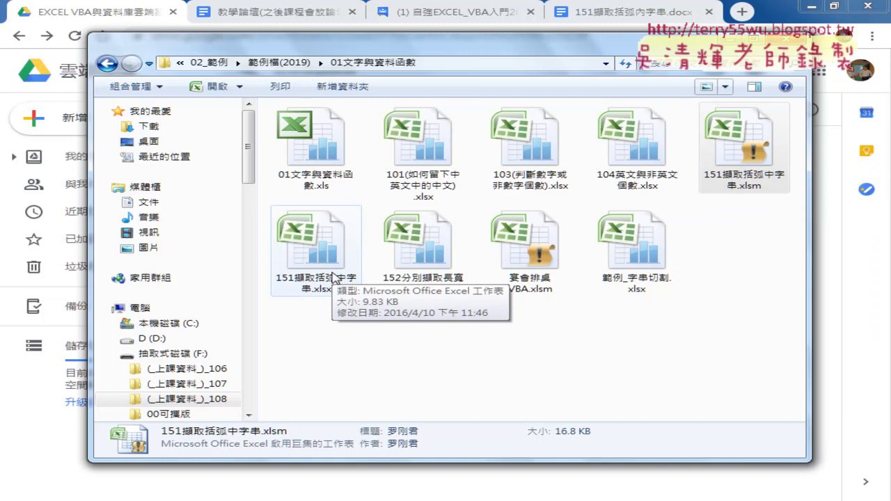
pyautogui.click(480, 372)
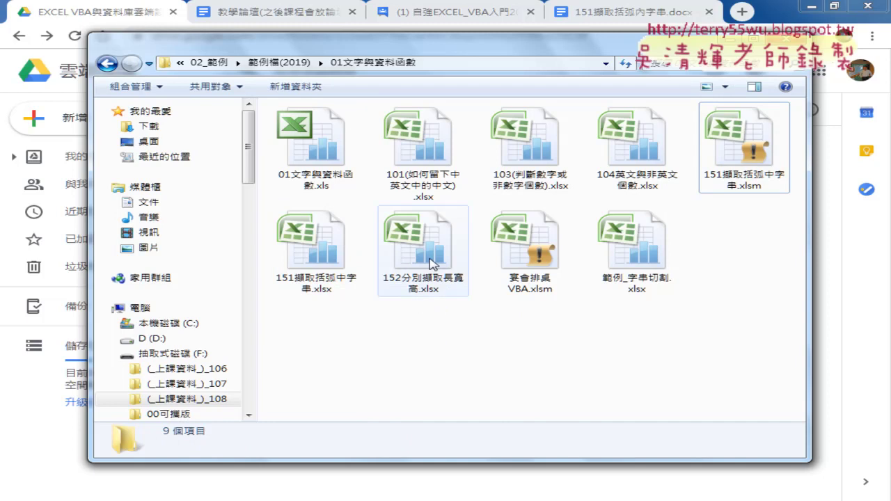
pyautogui.doubleClick(432, 263)
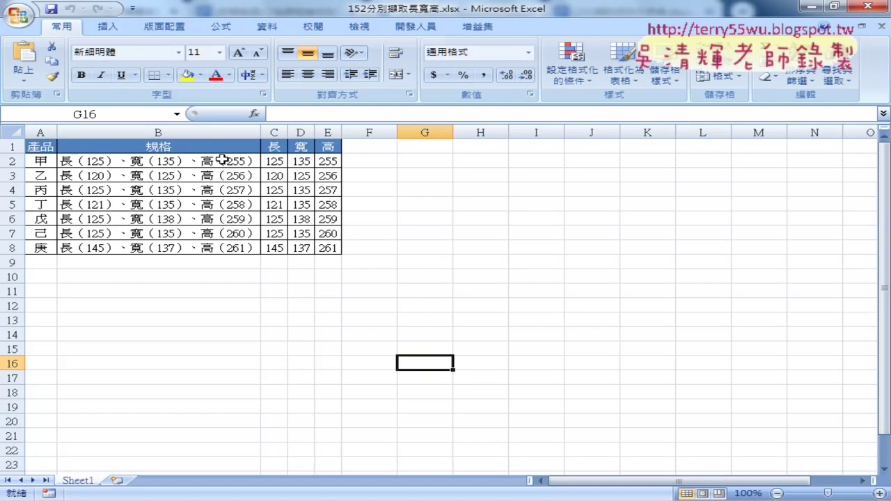
# Step: Delete the length, width and height formulas in C2:E8
pyautogui.moveTo(282, 160); pyautogui.dragTo(336, 246)
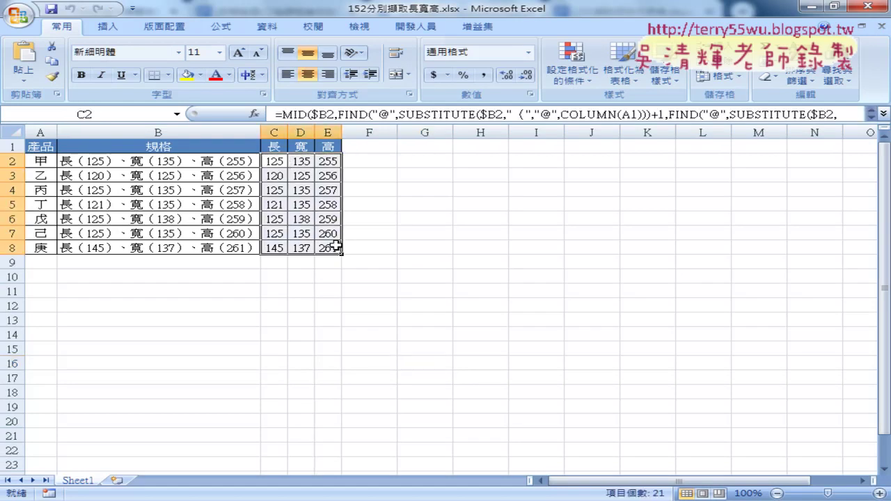
pyautogui.press('Delete')
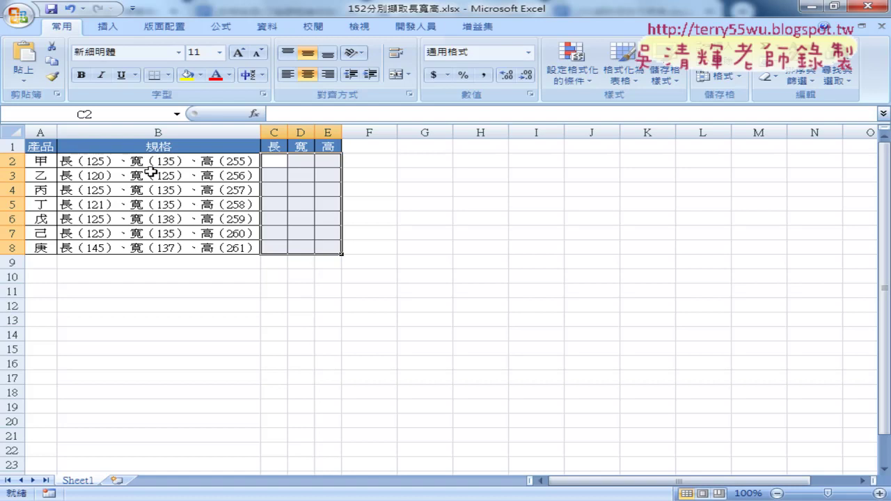
# Step: Select the dimension text B2:B8 and launch Text to Columns from the Data tab
pyautogui.click(279, 164)
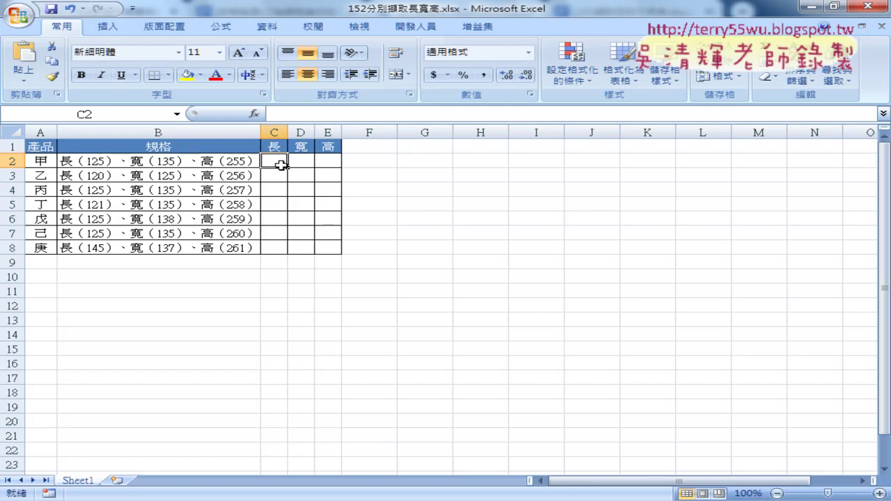
pyautogui.click(268, 27)
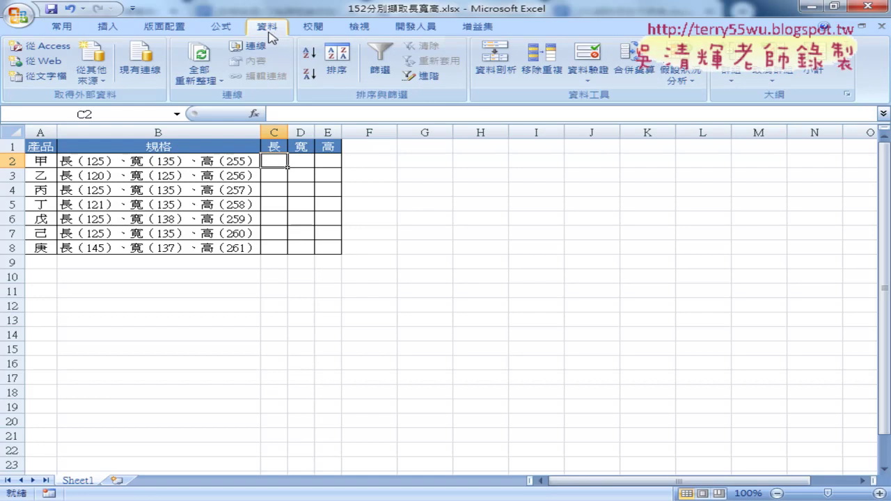
pyautogui.click(499, 76)
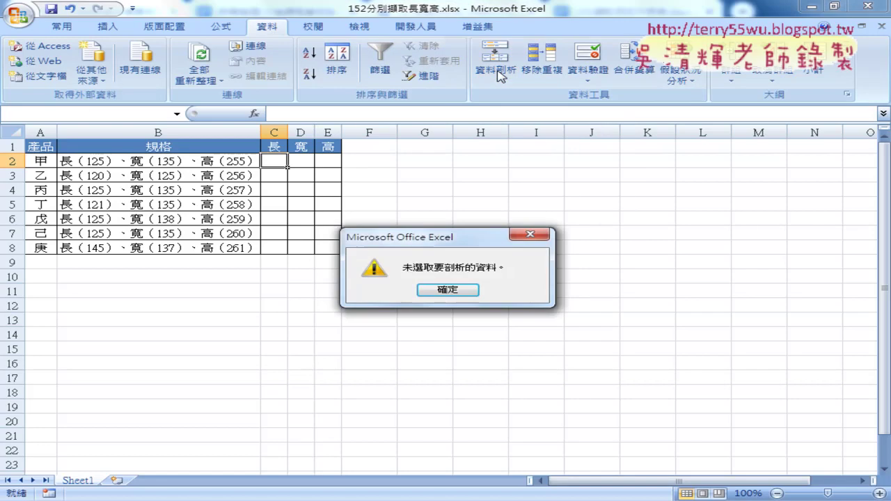
pyautogui.click(460, 291)
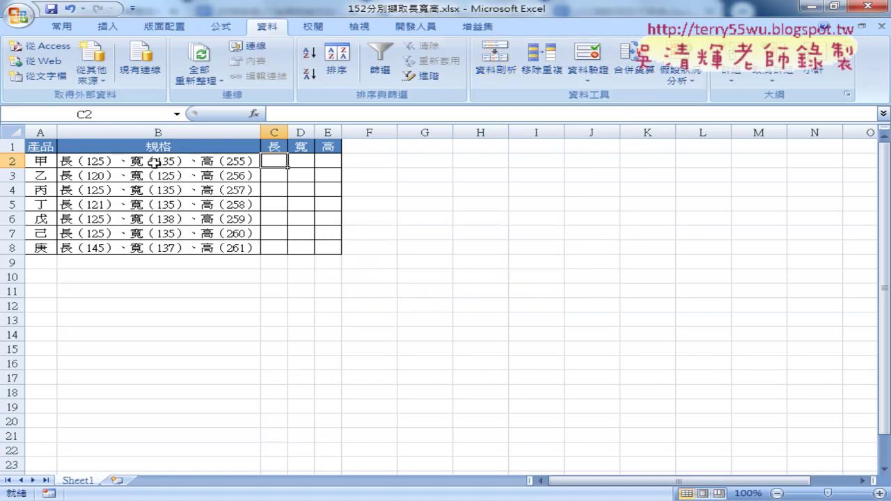
pyautogui.moveTo(154, 160); pyautogui.dragTo(169, 246)
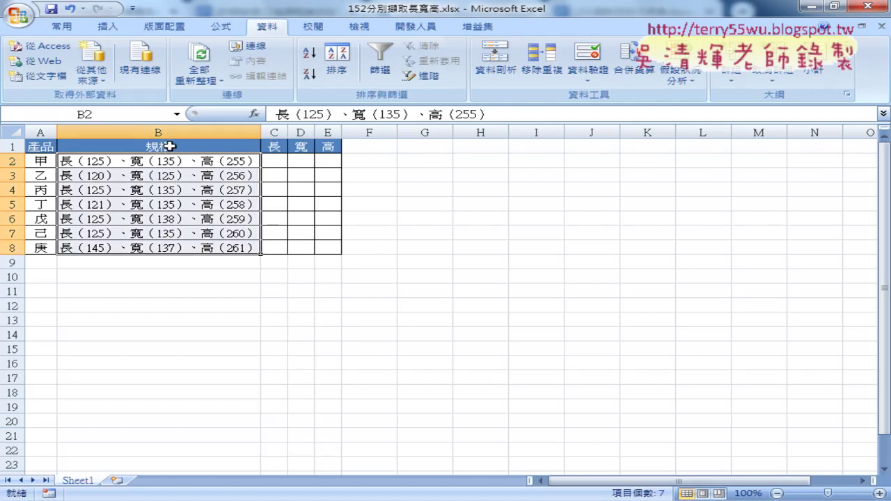
pyautogui.moveTo(169, 161); pyautogui.dragTo(181, 248)
pyautogui.click(504, 72)
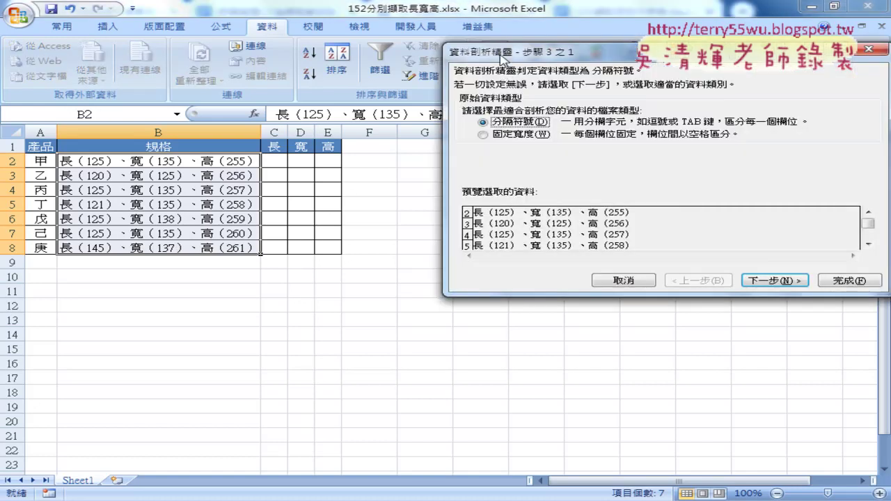
# Step: Choose Fixed width as the data type and advance to the column-break step
pyautogui.moveTo(498, 57); pyautogui.dragTo(430, 74)
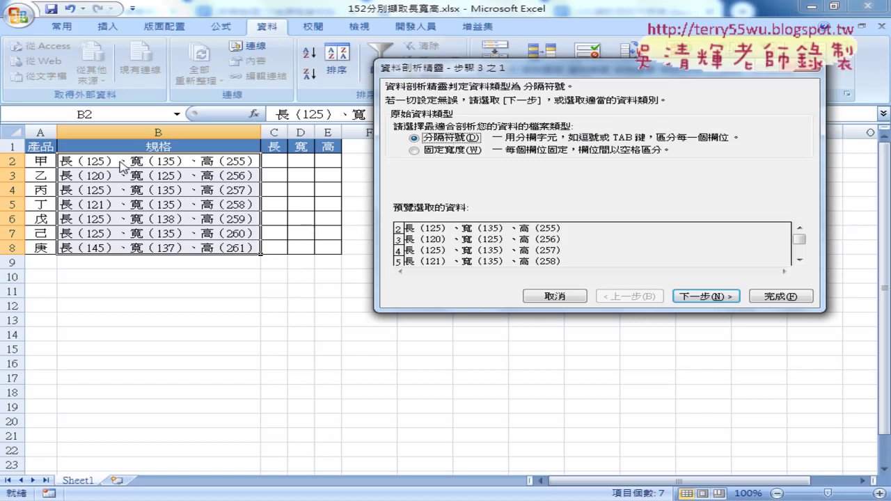
pyautogui.click(443, 153)
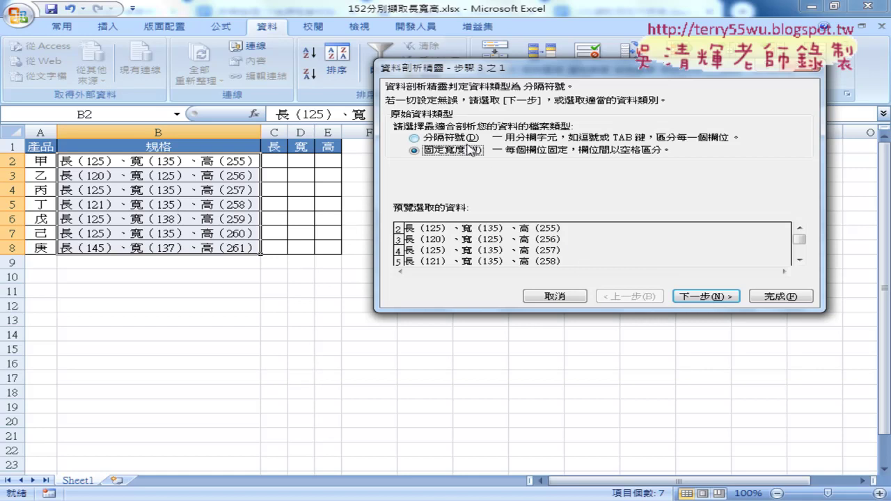
pyautogui.click(718, 297)
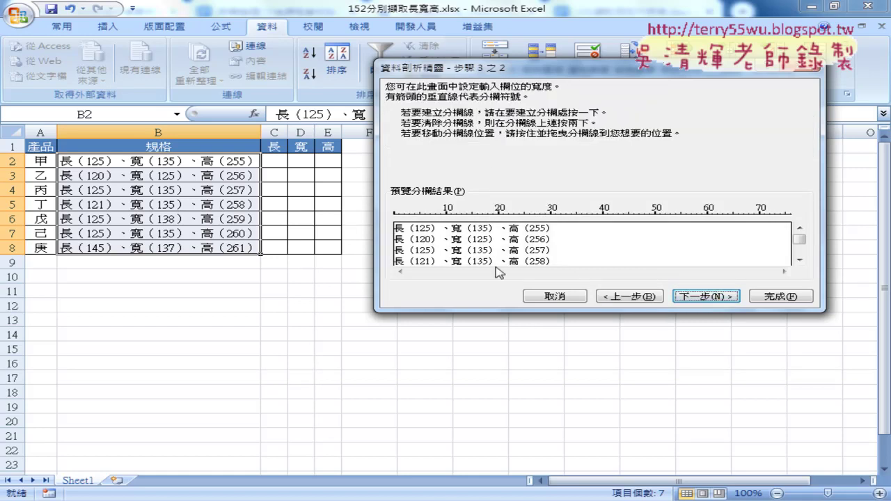
# Step: Place six column breaks around the length, width and height numbers, then advance to step 3
pyautogui.doubleClick(414, 217)
pyautogui.click(415, 217)
pyautogui.click(430, 217)
pyautogui.click(472, 216)
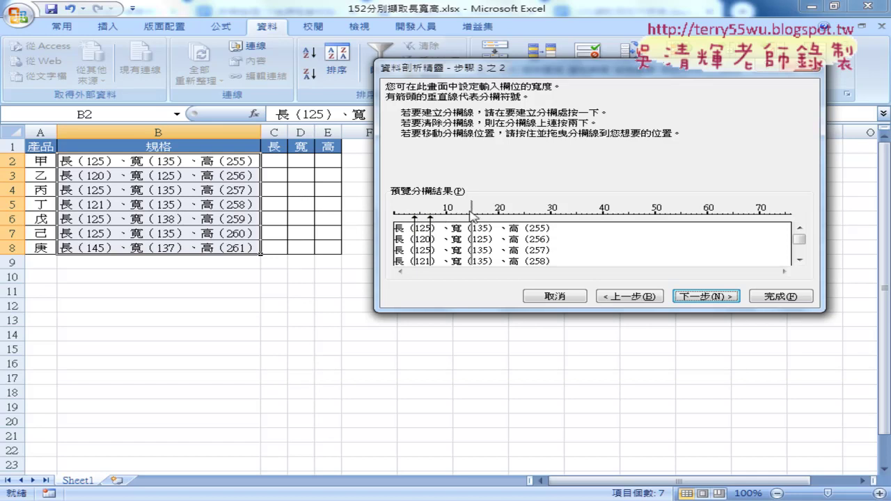
pyautogui.click(487, 216)
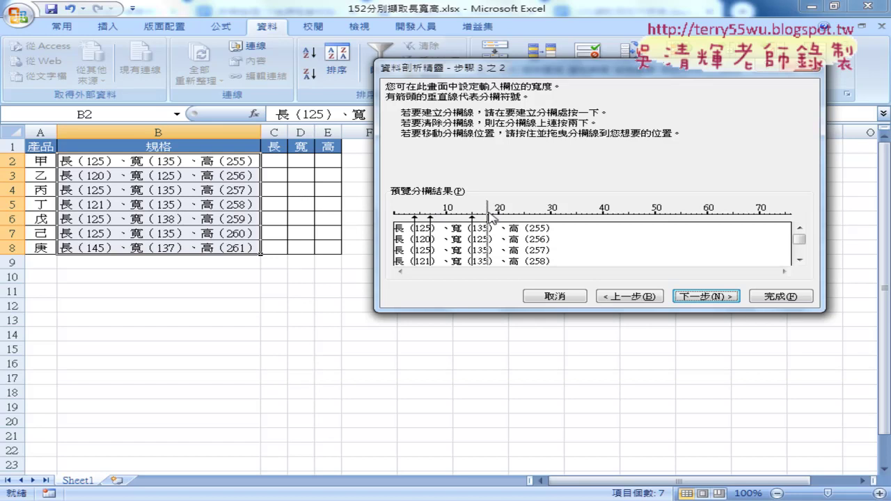
pyautogui.click(523, 216)
pyautogui.moveTo(524, 218); pyautogui.dragTo(530, 218)
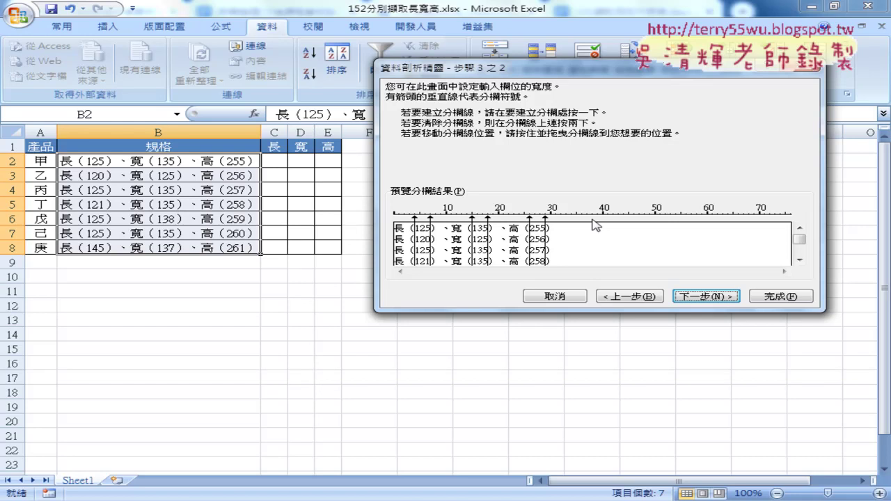
pyautogui.click(703, 298)
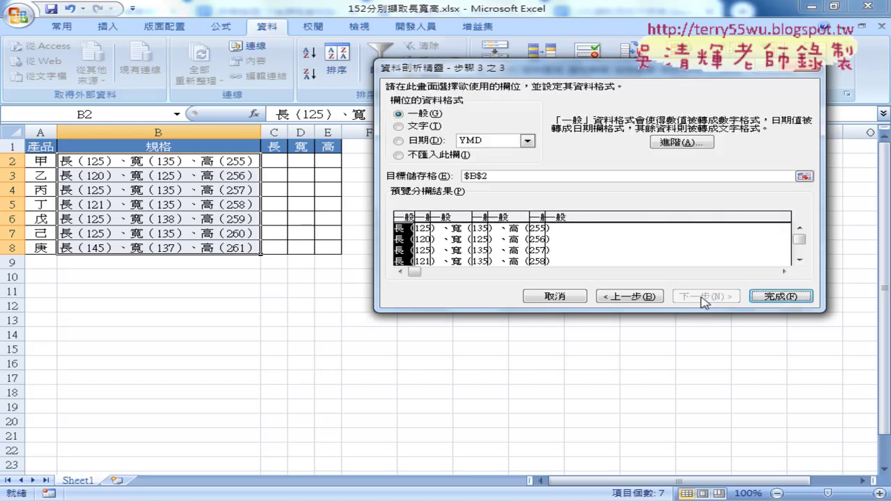
# Step: Set the leading label, width label, height label and trailing columns to Do not import column
pyautogui.click(400, 155)
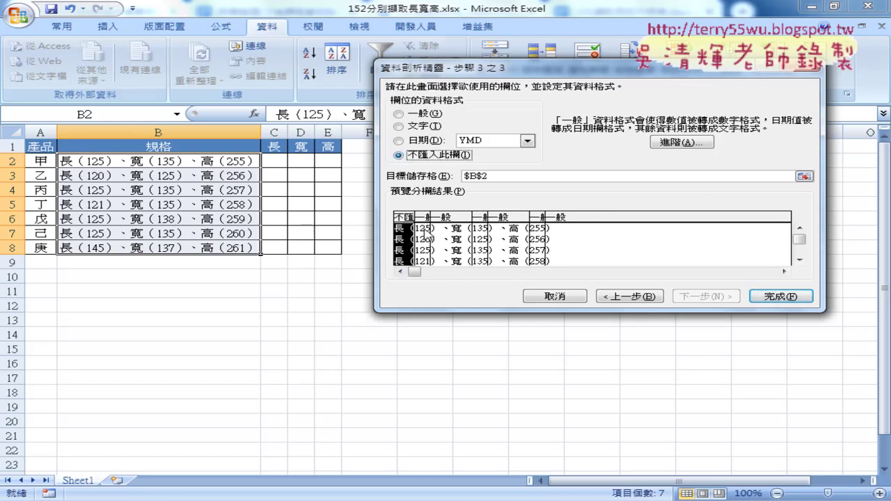
pyautogui.click(424, 233)
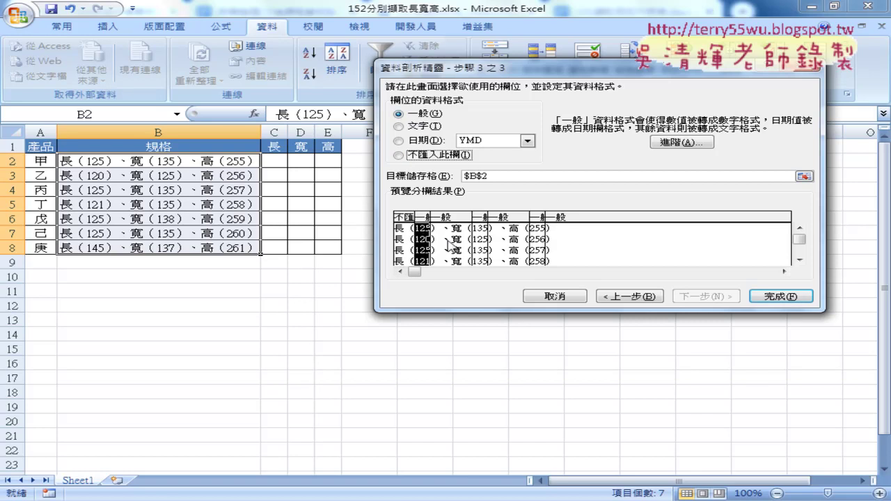
pyautogui.click(451, 243)
pyautogui.click(399, 155)
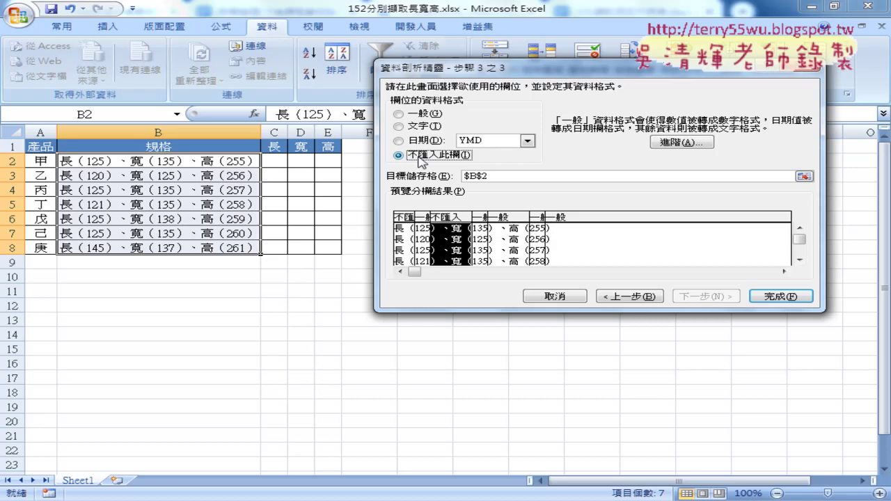
pyautogui.click(502, 244)
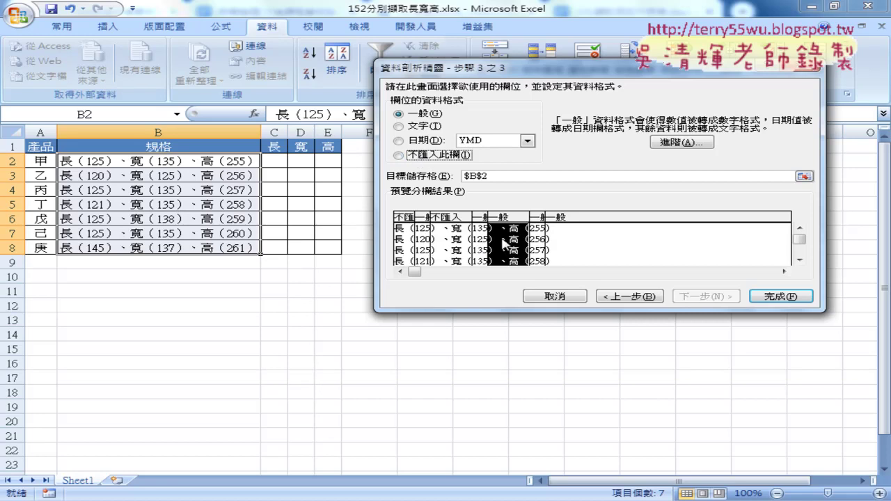
pyautogui.click(399, 155)
pyautogui.click(581, 256)
pyautogui.click(428, 158)
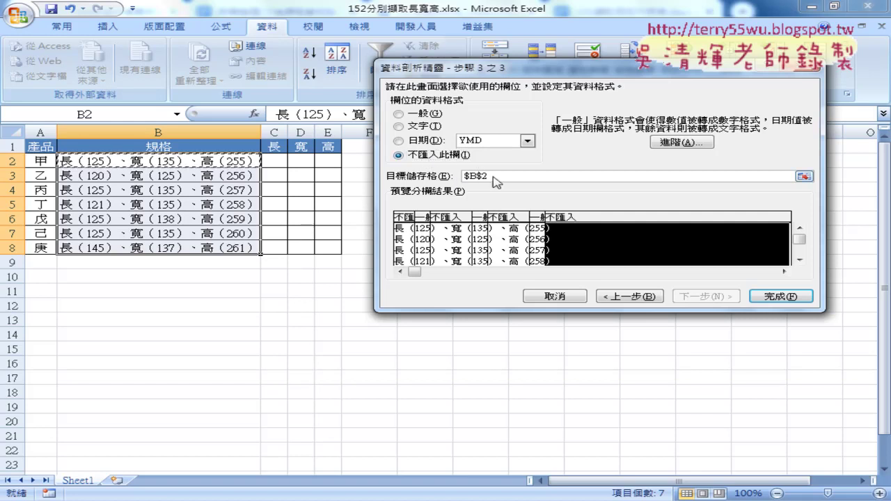
# Step: Change the destination to $C$2 and finish the split
pyautogui.moveTo(492, 180); pyautogui.dragTo(464, 179)
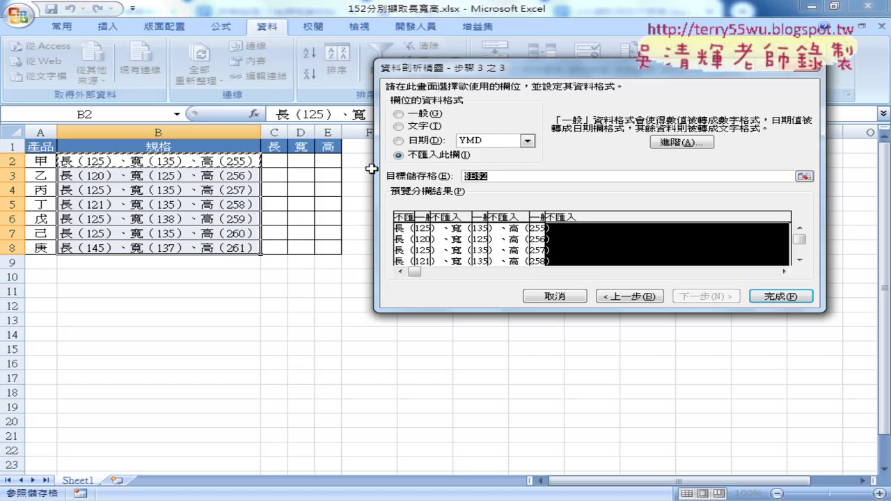
pyautogui.click(276, 162)
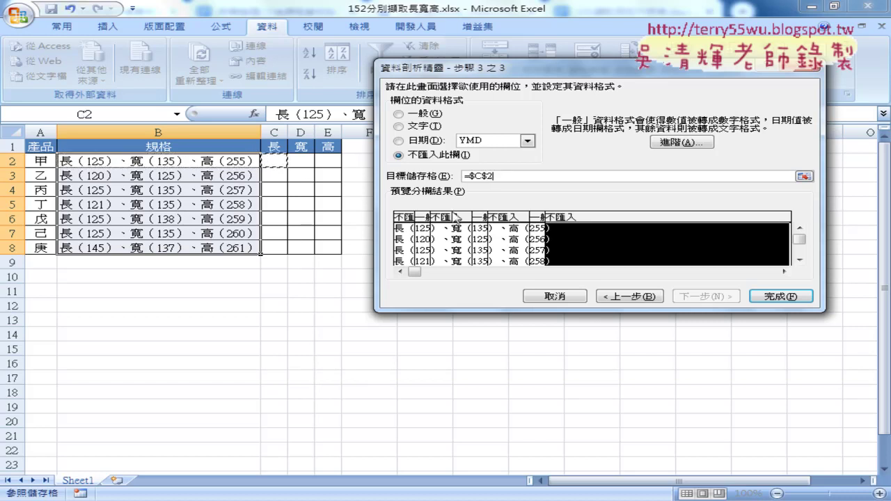
pyautogui.click(774, 296)
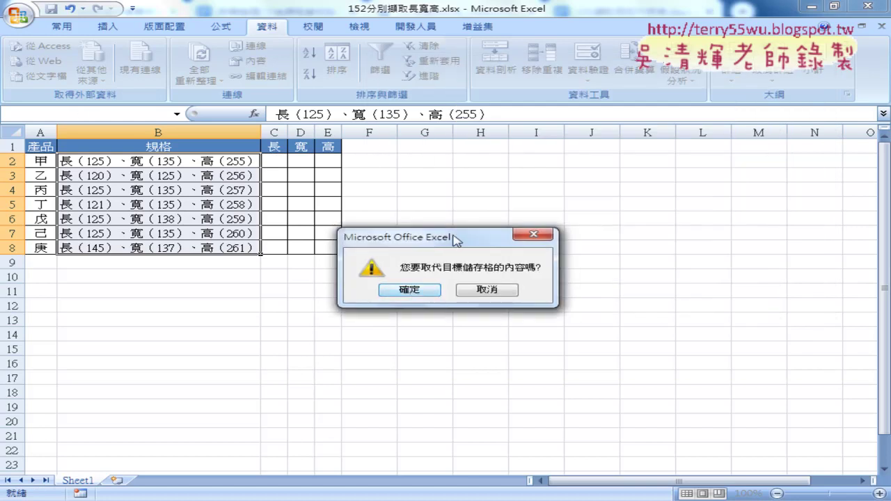
# Step: Confirm replacing the destination cells so C2:E8 fill with the split numbers
pyautogui.moveTo(453, 237); pyautogui.dragTo(562, 188)
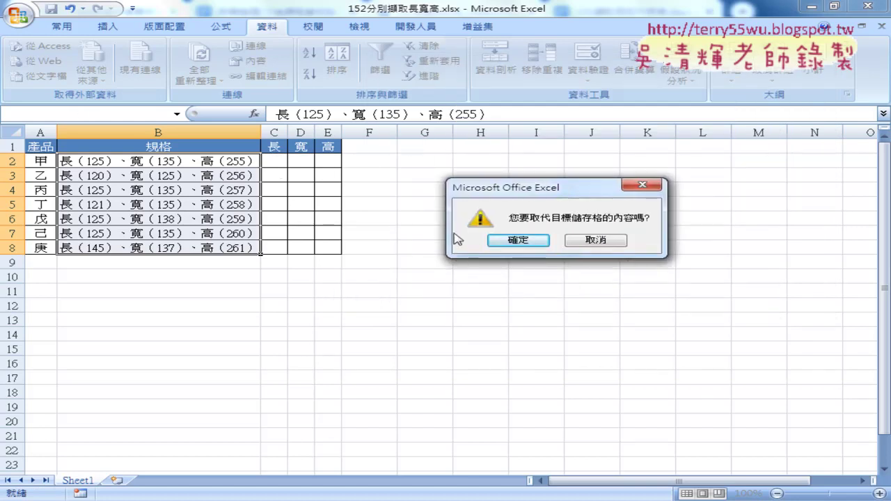
pyautogui.click(525, 243)
pyautogui.click(523, 242)
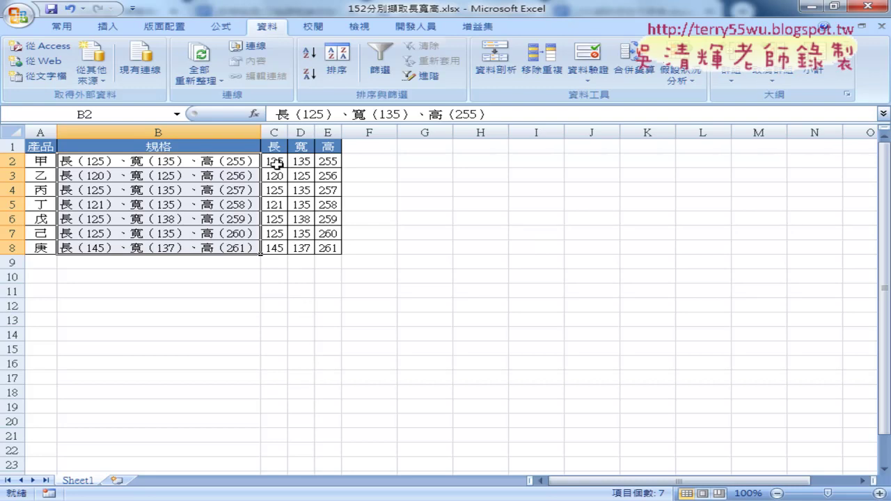
# Step: Narrow column F and show the Developer (開發人員) tab
pyautogui.click(415, 170)
pyautogui.click(383, 162)
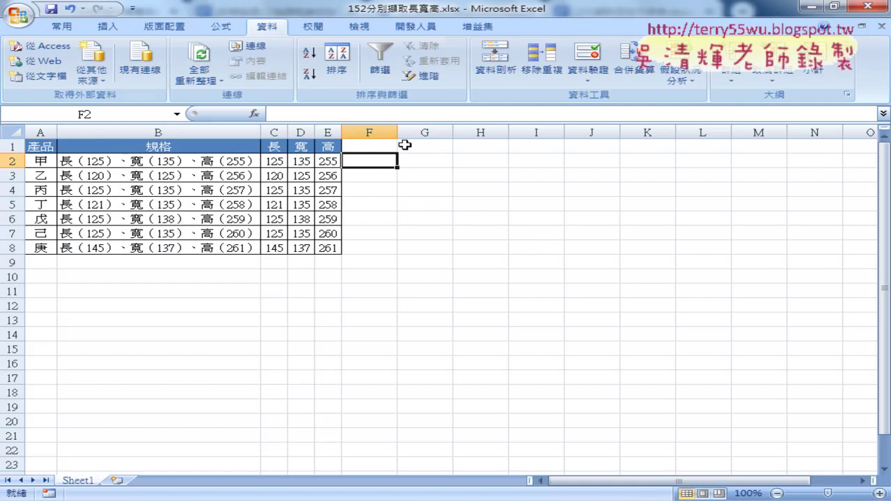
pyautogui.moveTo(397, 133); pyautogui.dragTo(389, 133)
pyautogui.click(406, 160)
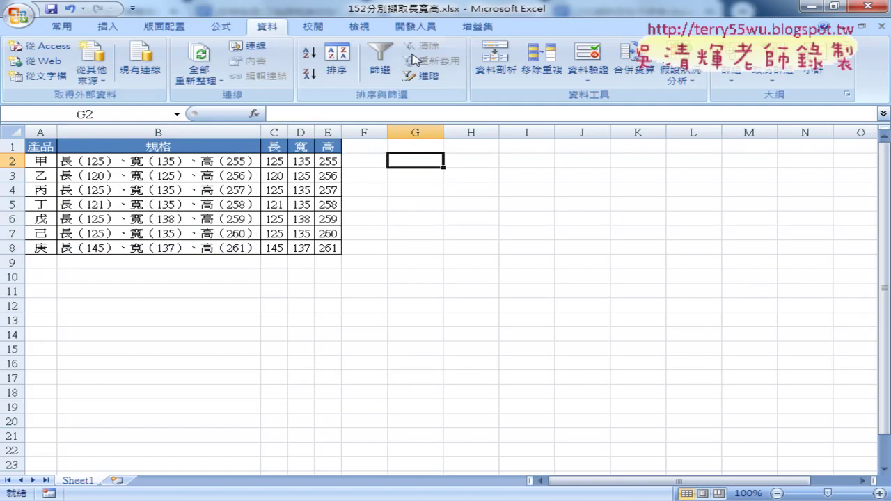
pyautogui.click(394, 34)
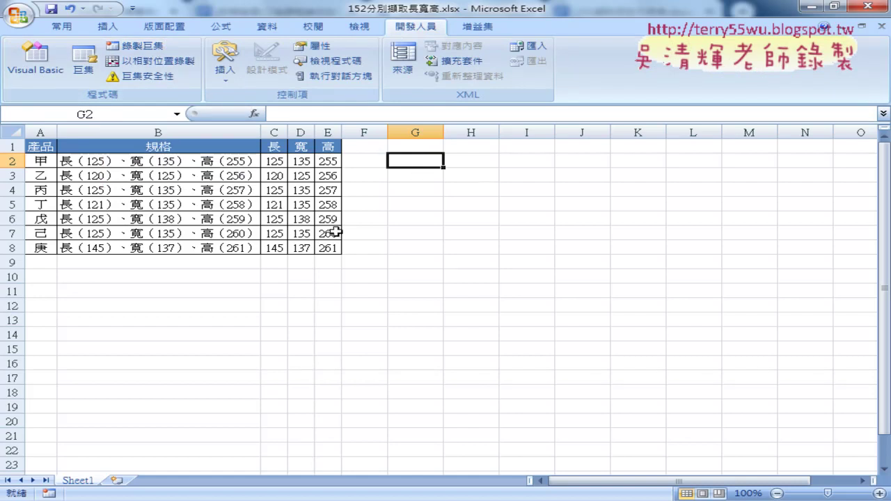
# Step: Select C2:E8 with Shift+Right and Ctrl+Shift+Down and delete the split numbers
pyautogui.click(273, 161)
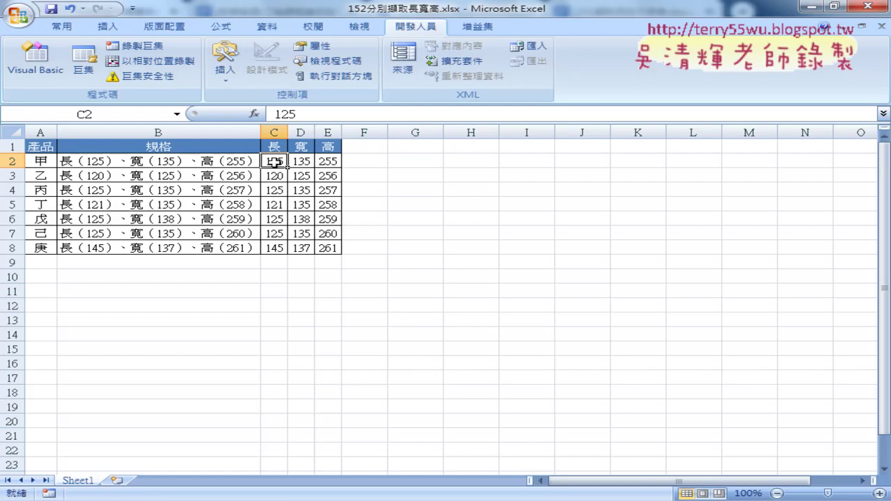
pyautogui.hotkey('shift', 'Right')
pyautogui.hotkey('shift', 'Right')
pyautogui.hotkey('ctrl', 'shift', 'Down')
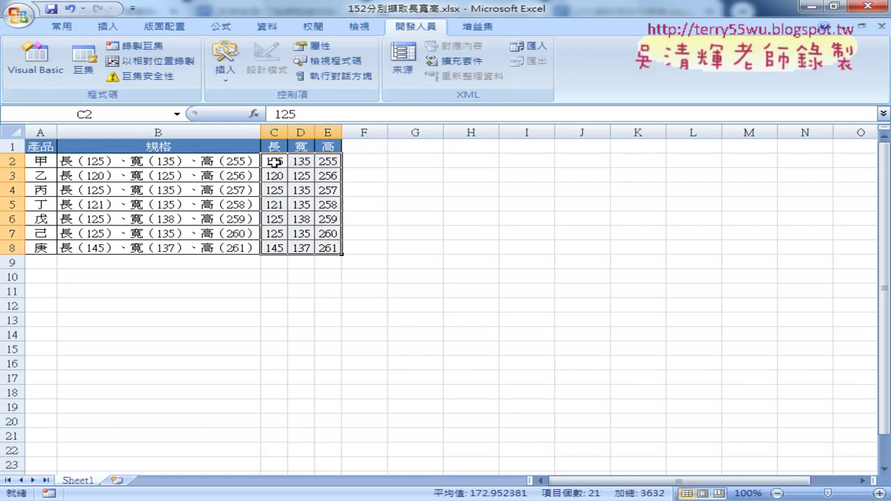
pyautogui.press('Delete')
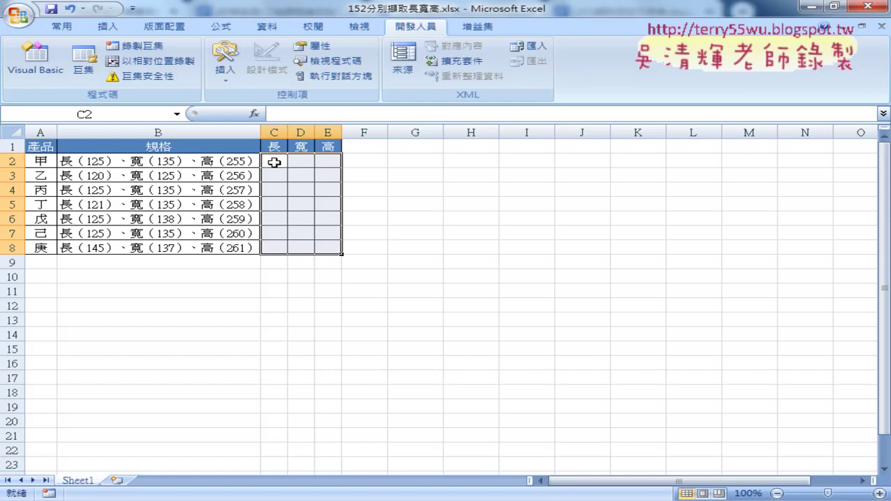
# Step: Select the dimension text B2:B8 from B2 using Ctrl+Shift+Down
pyautogui.click(415, 173)
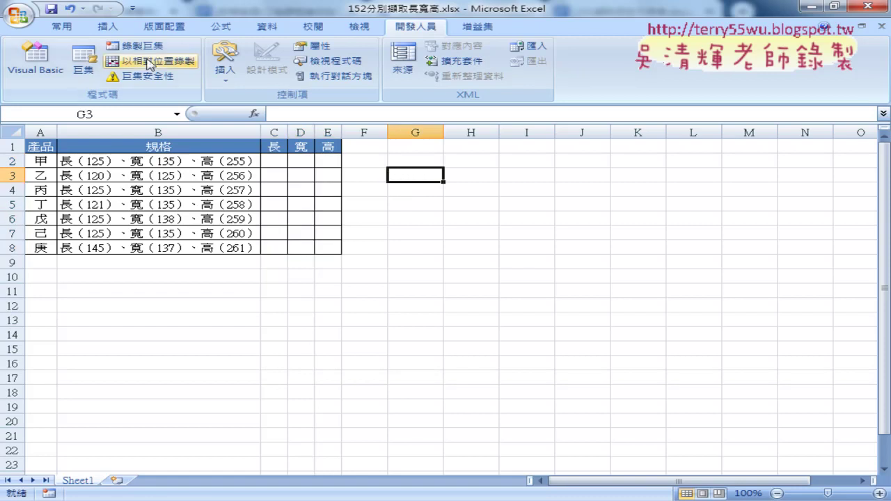
pyautogui.click(212, 162)
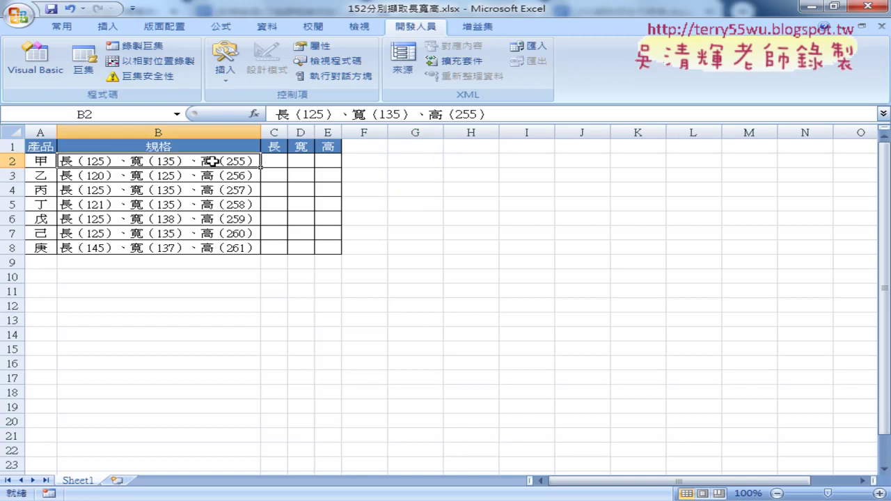
pyautogui.hotkey('ctrl', 'shift', 'Down')
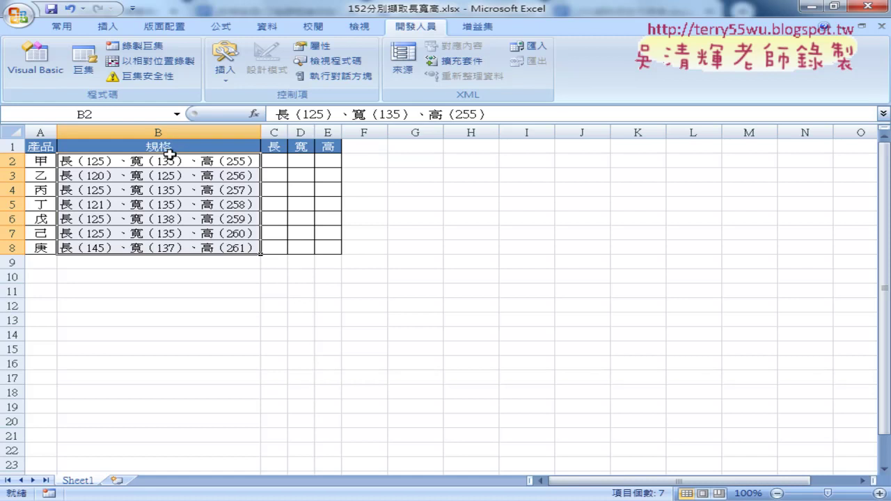
pyautogui.click(420, 186)
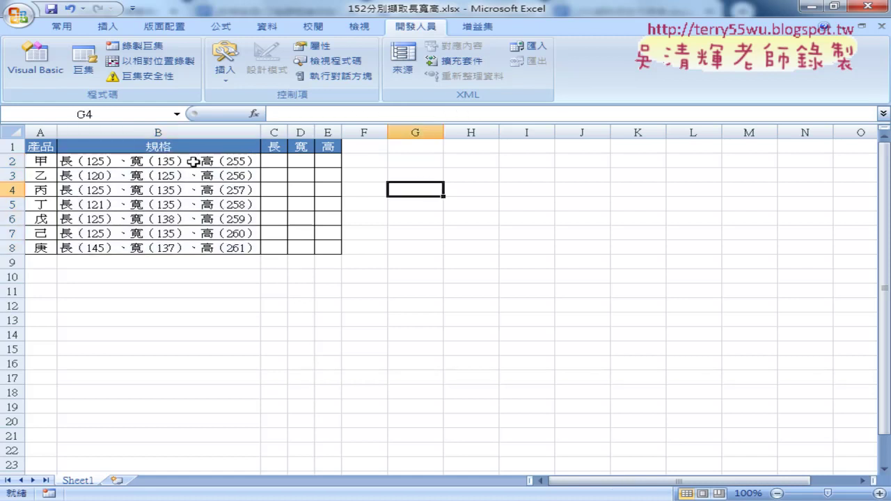
pyautogui.click(193, 161)
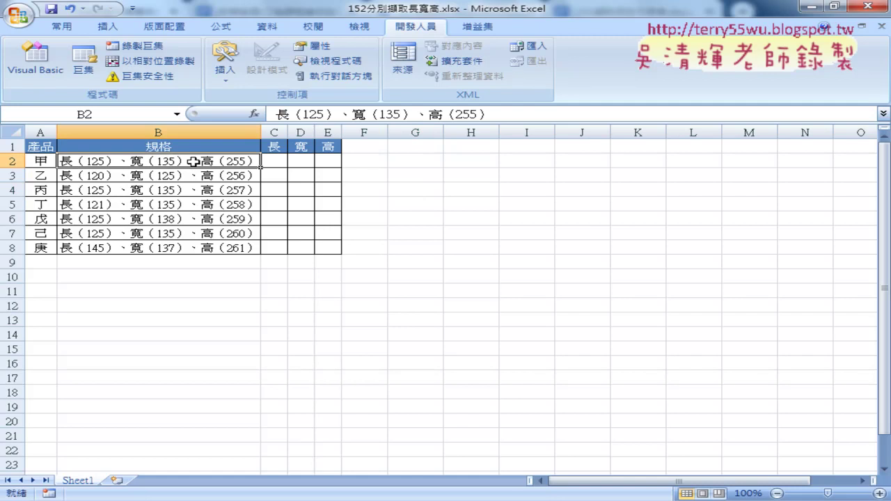
pyautogui.hotkey('ctrl', 'shift', 'Down')
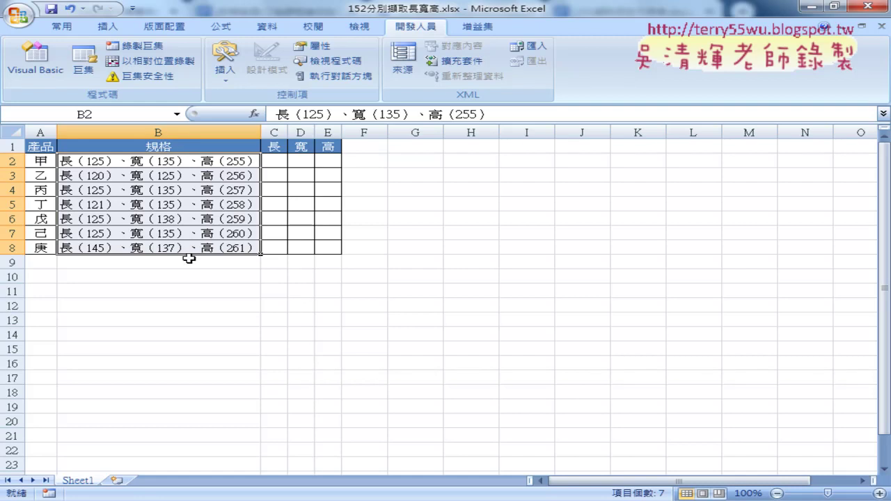
# Step: Launch Text to Columns on B2:B8 from the Data tab and choose Fixed width
pyautogui.click(268, 29)
pyautogui.click(495, 60)
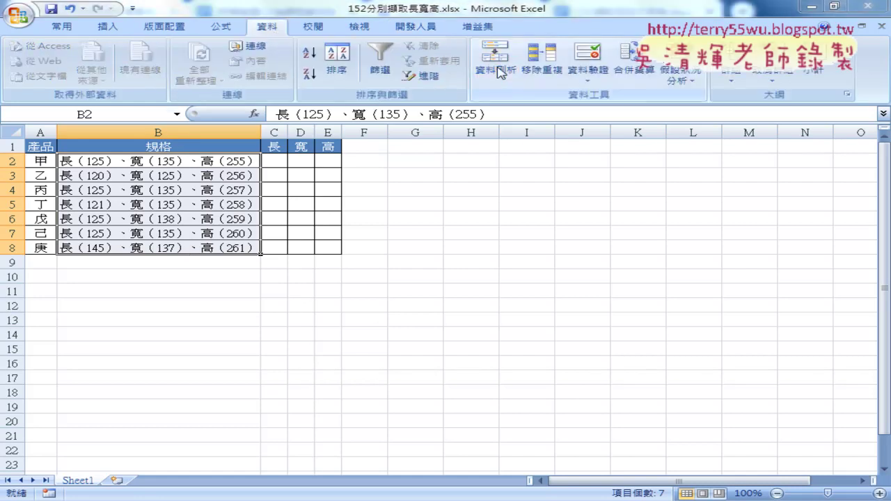
pyautogui.click(438, 150)
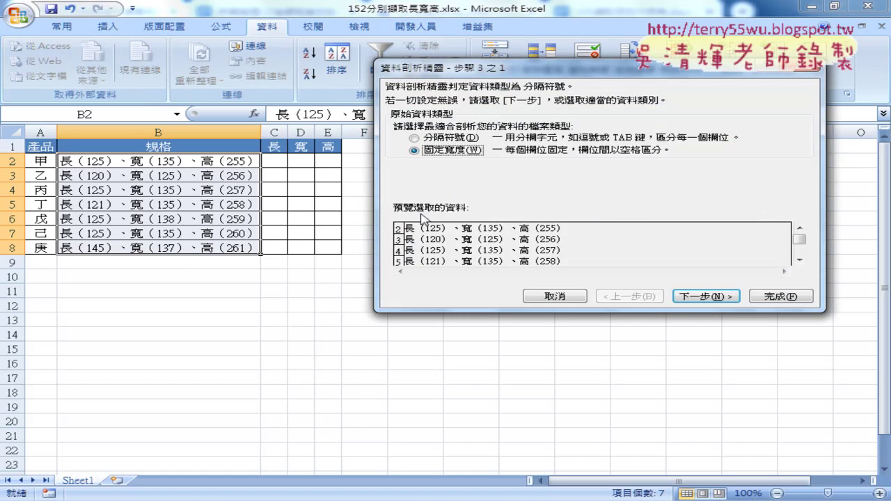